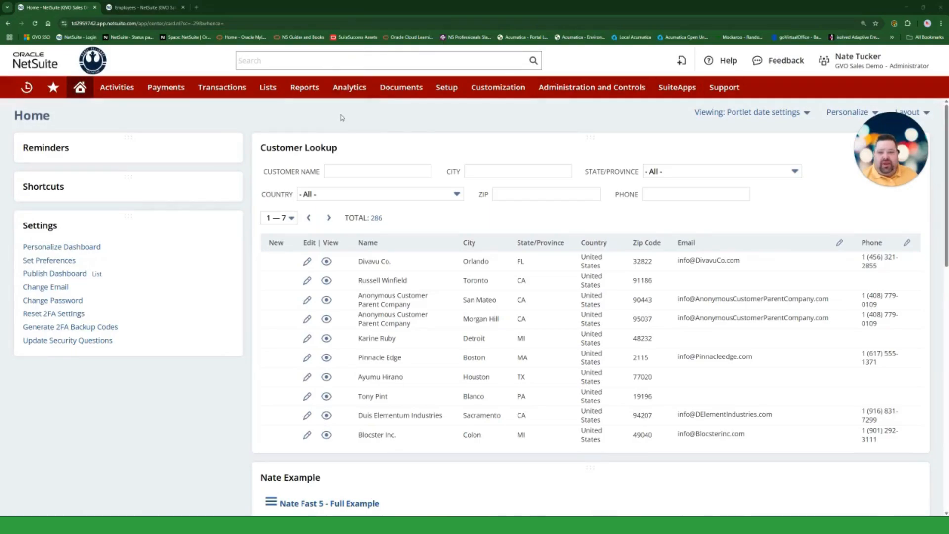
- Start a new document folder in the file area and name it "SWF Payroll Files"
mouse_move(408, 95)
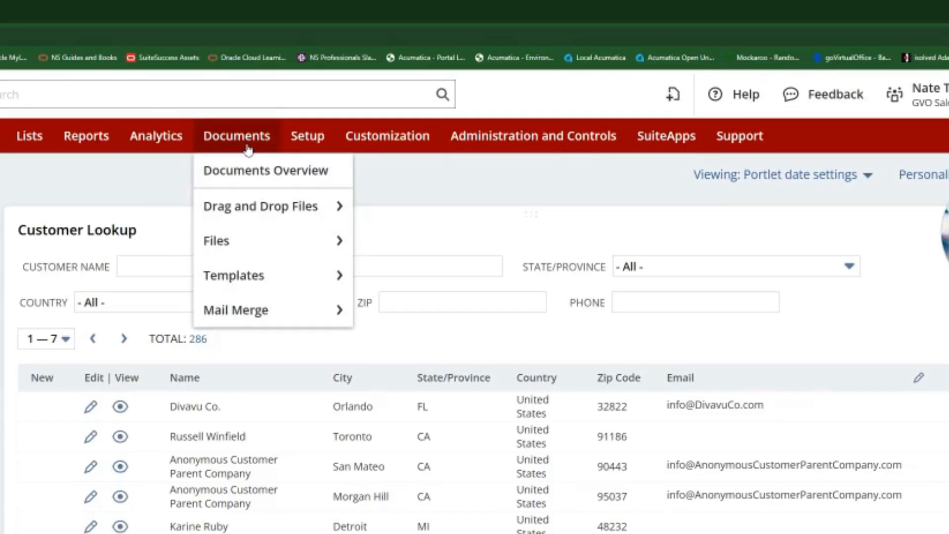
mouse_move(250, 252)
click(403, 243)
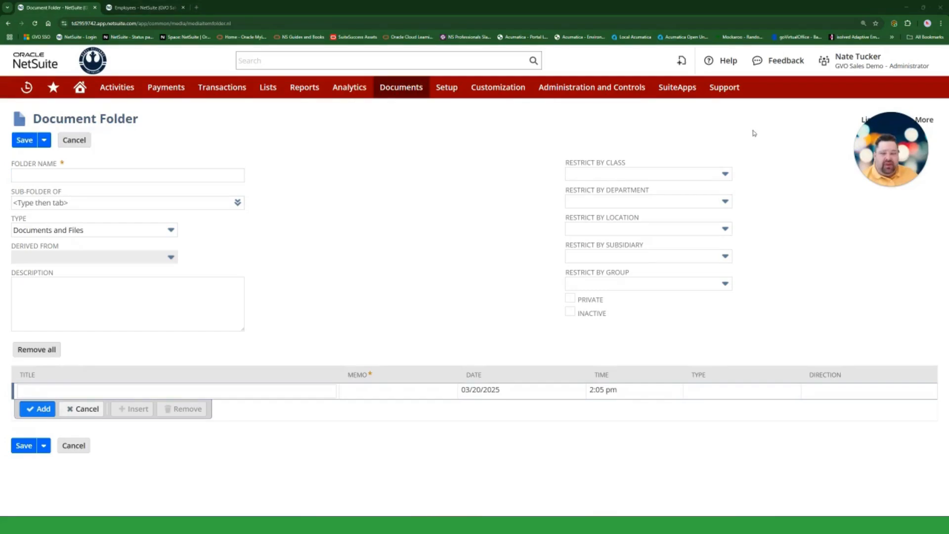
click(193, 174)
text(SWF Payroll Files)
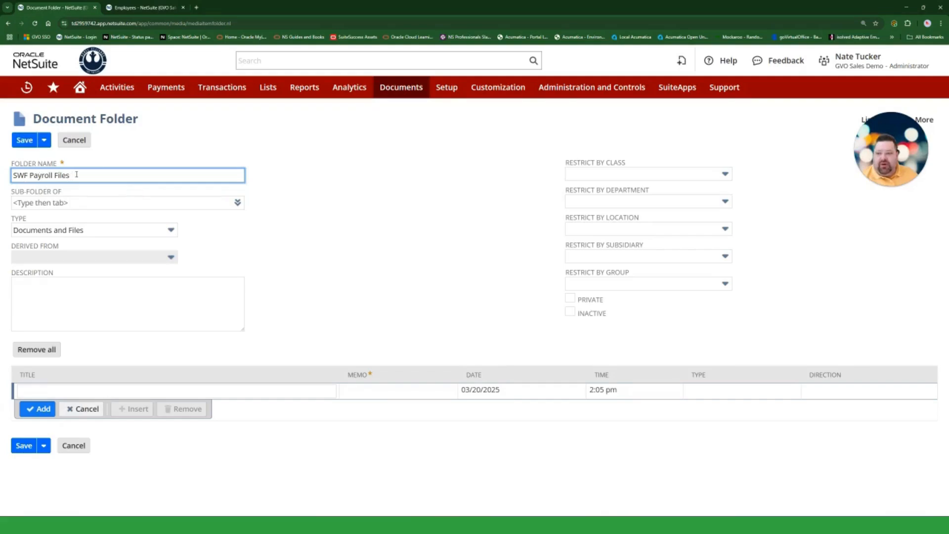
drag(28, 175, 9, 178)
click(384, 256)
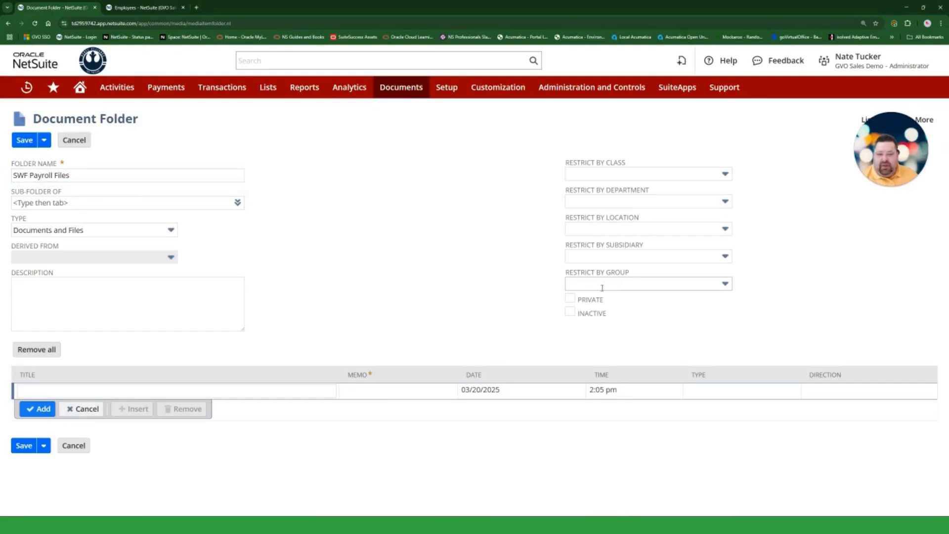
- Try restricting the folder to the subsidiary "Science Fiction Fans : Star Wars Fans", and clear that restriction again
click(643, 258)
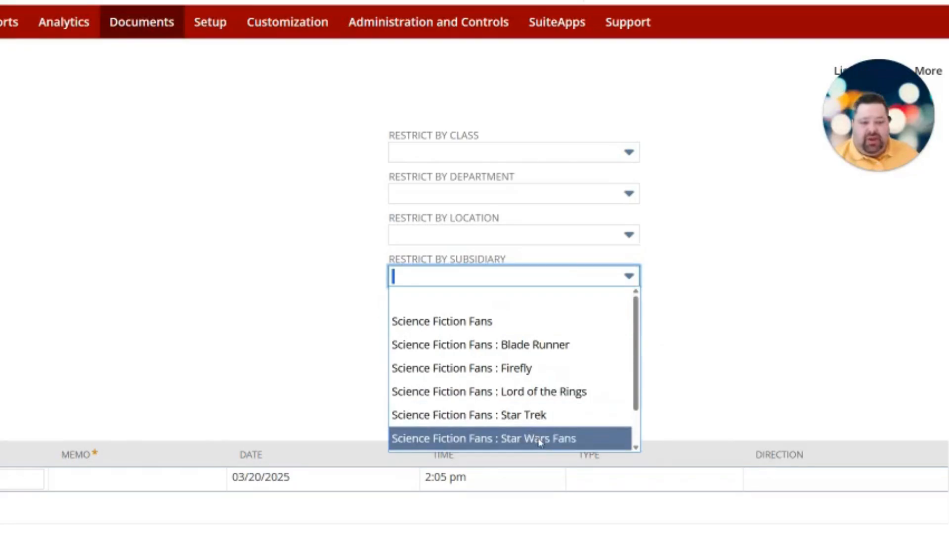
click(540, 438)
click(229, 326)
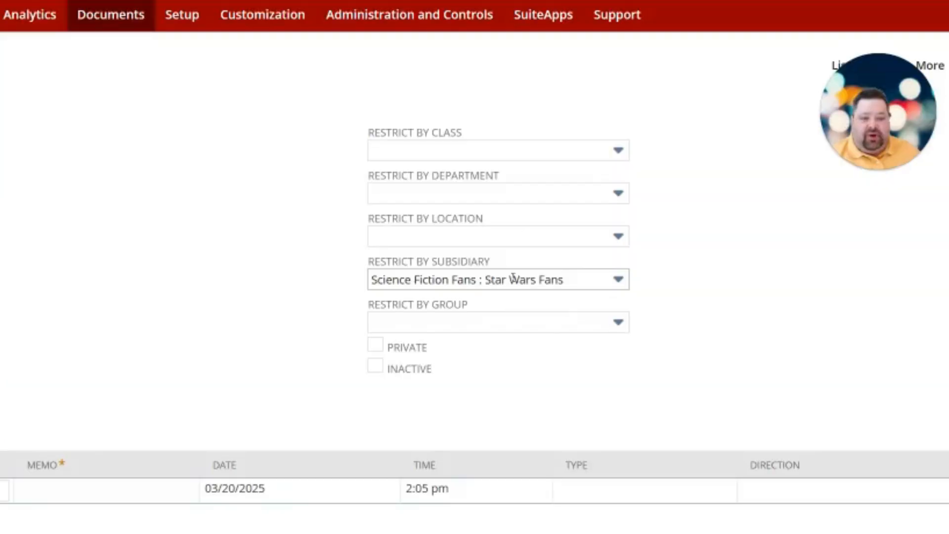
click(512, 278)
scroll(514, 322, up, 1)
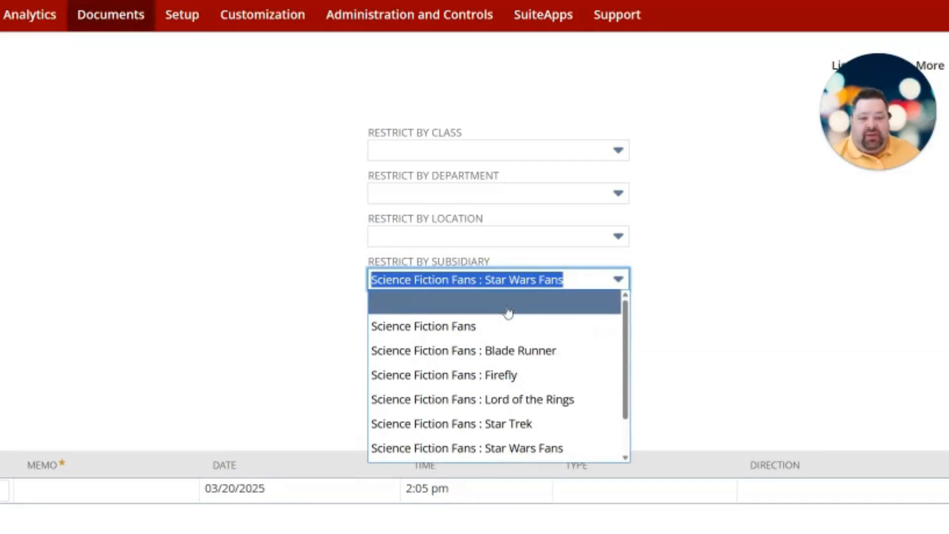
click(508, 311)
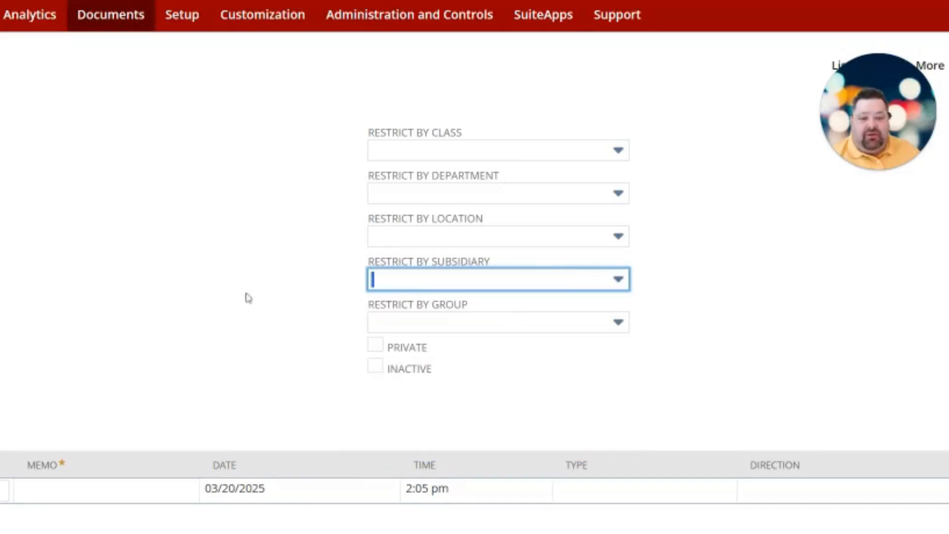
- Restrict the folder to the group "FAST 5 - Payroll - Controller and CEO" and describe it as "Folder to store SWF subsidiary payroll information securely"
click(509, 327)
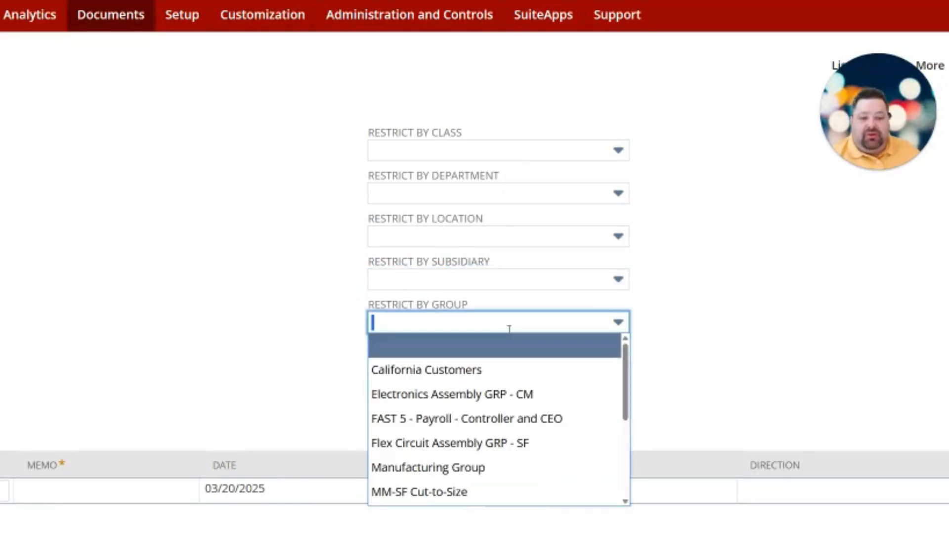
click(472, 420)
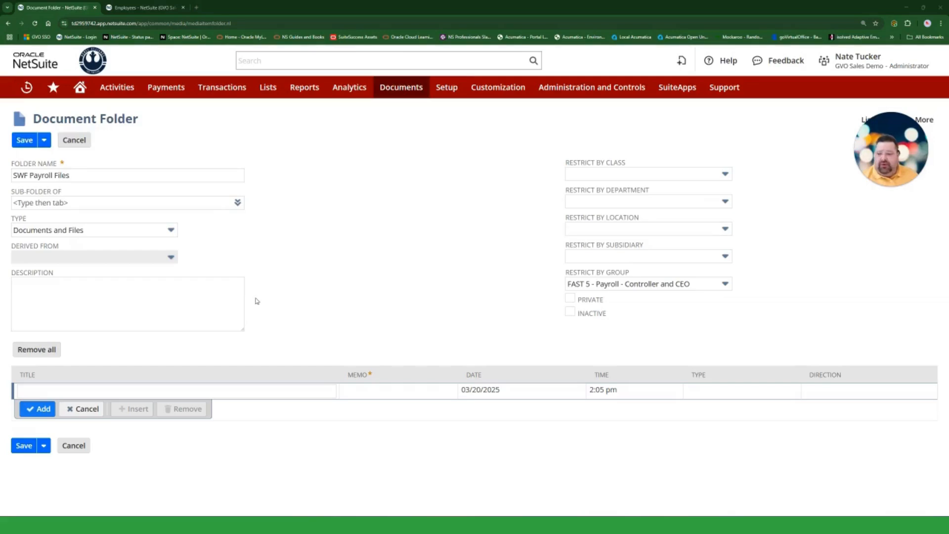
click(184, 298)
text(Folder to store SWF subsidiary payroll information securely)
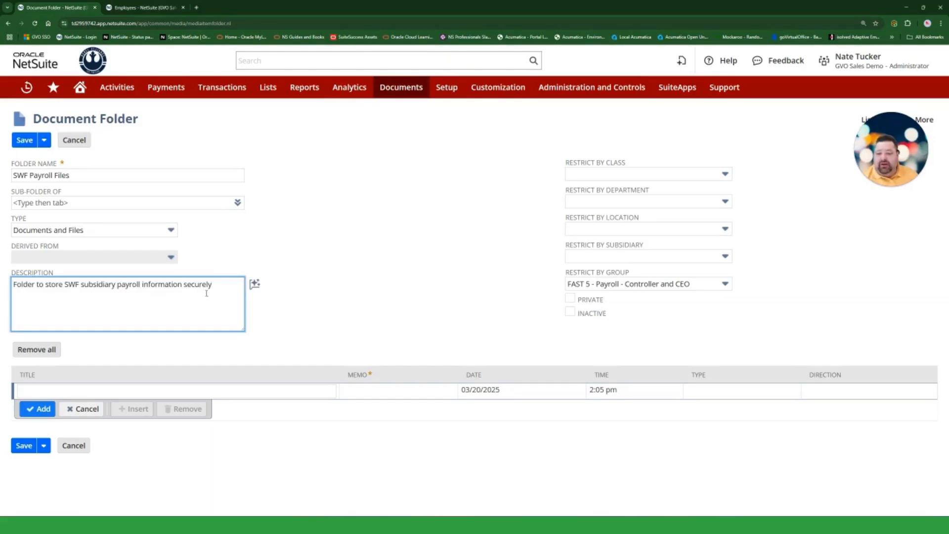
- Apply the text assistant's Clean up to the description, leave the folder without a parent, and save it
click(255, 285)
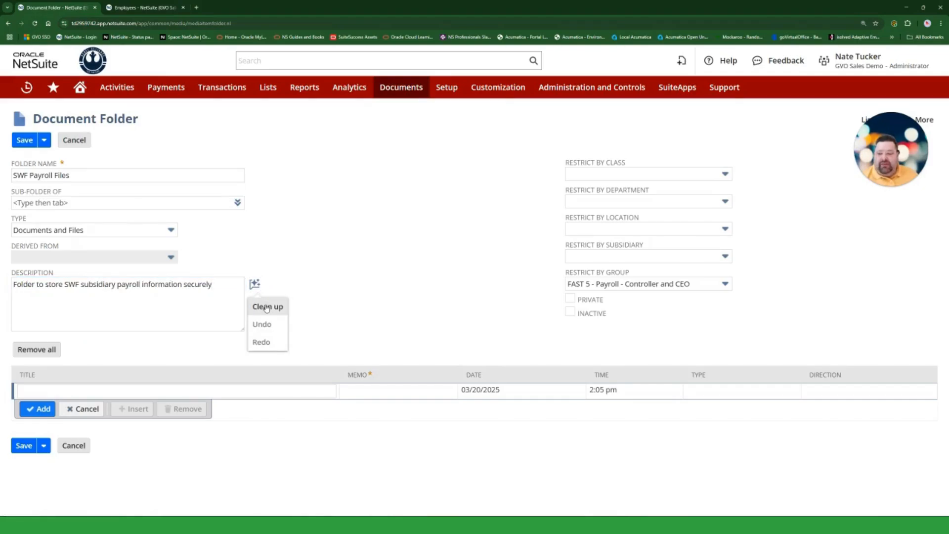
click(267, 307)
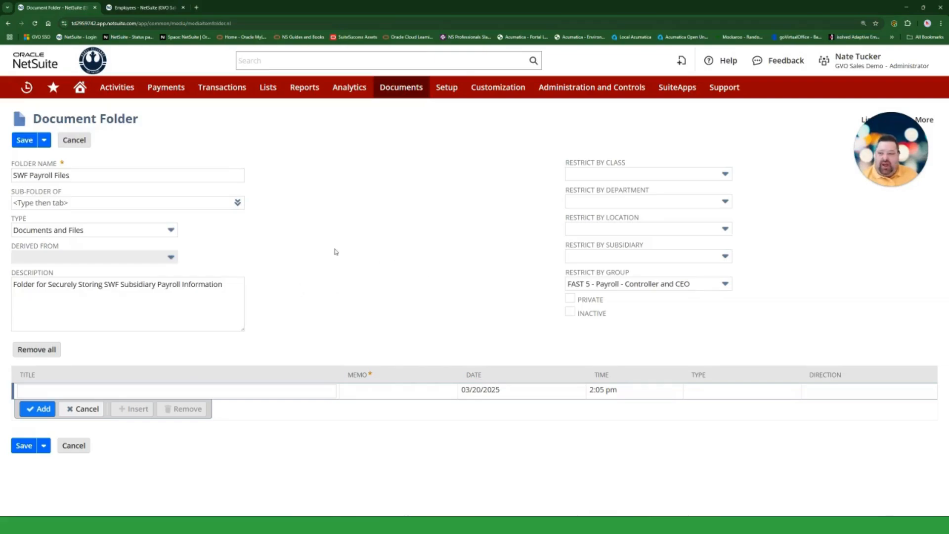
click(90, 202)
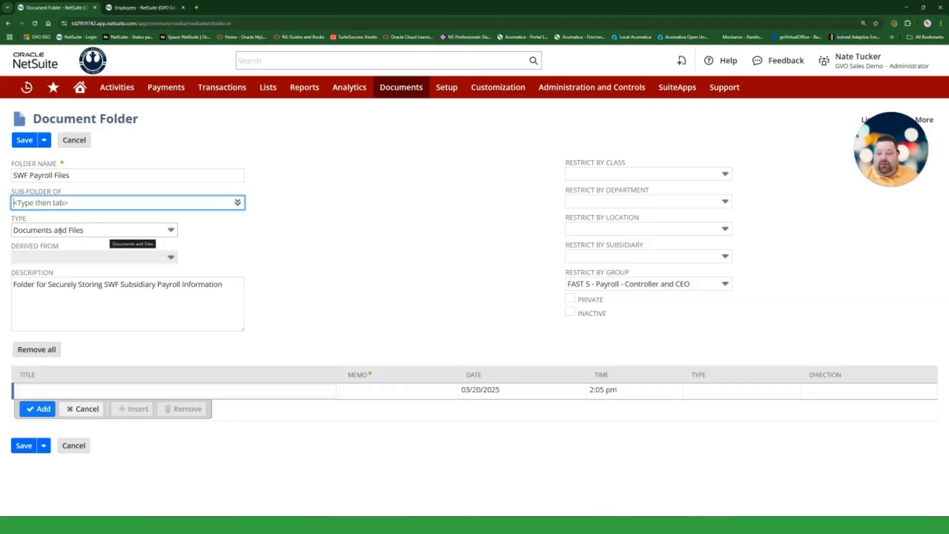
click(400, 275)
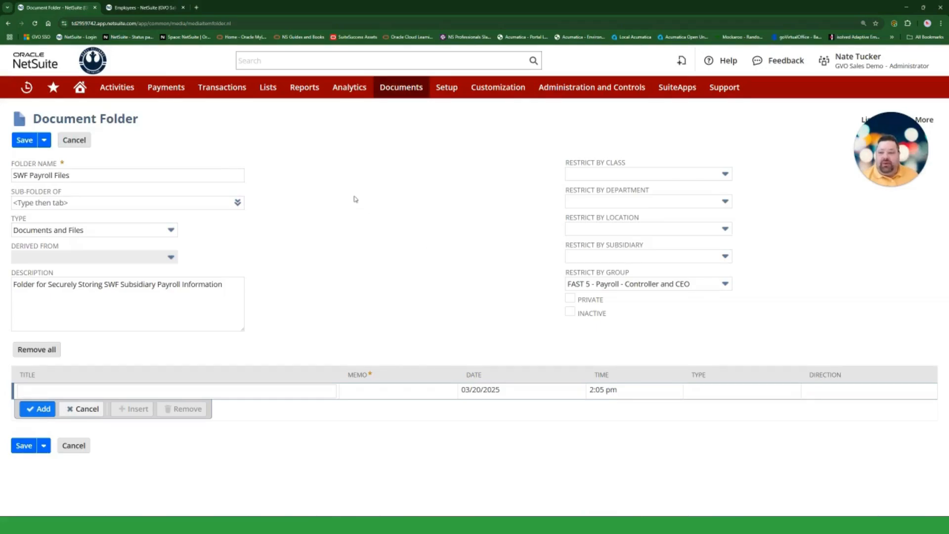
click(24, 141)
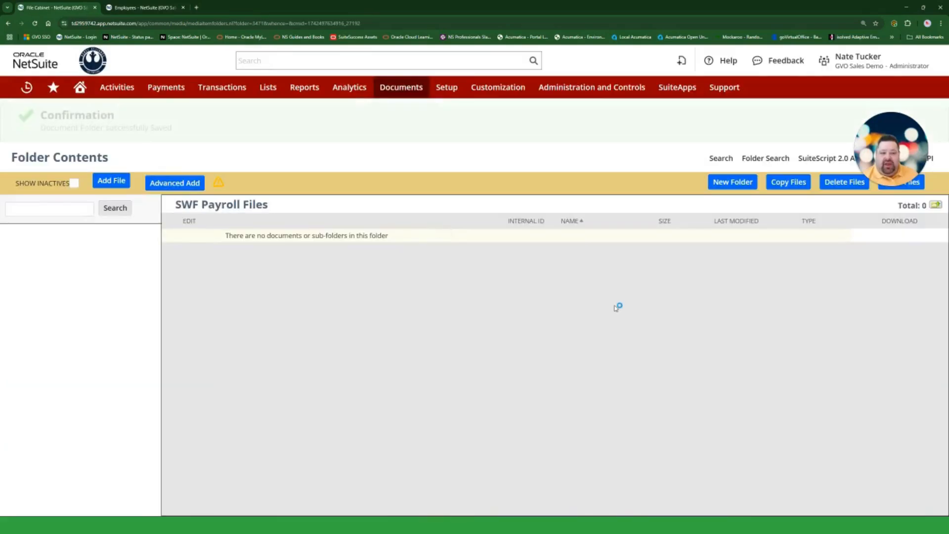
click(732, 182)
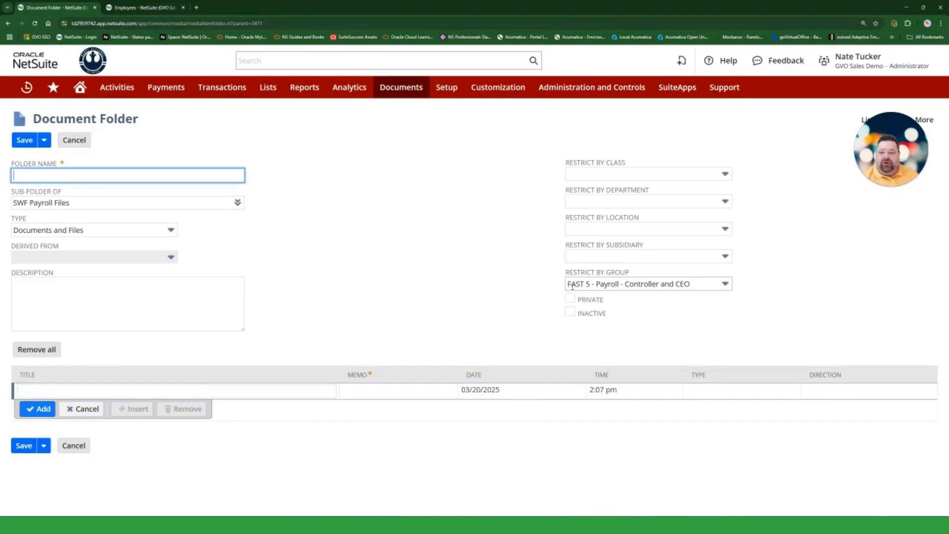
click(89, 203)
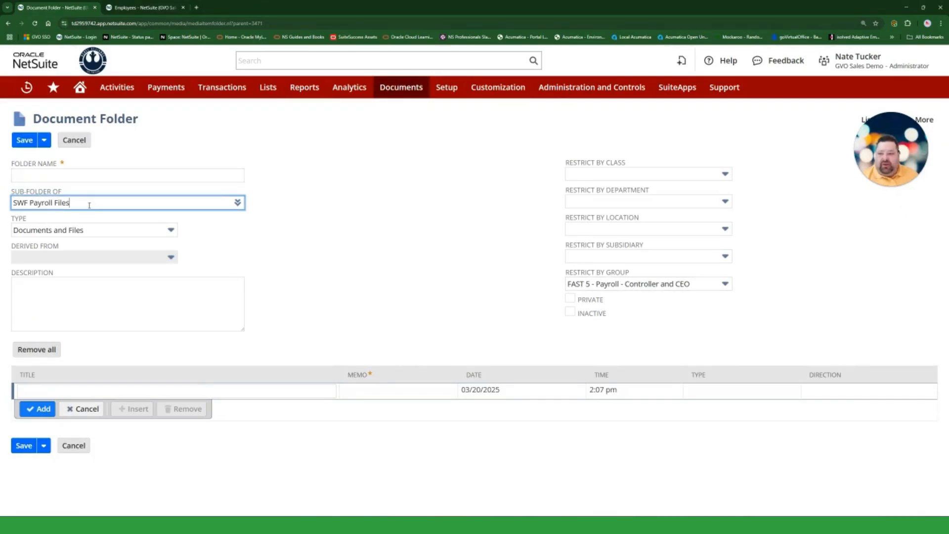
click(394, 258)
click(74, 140)
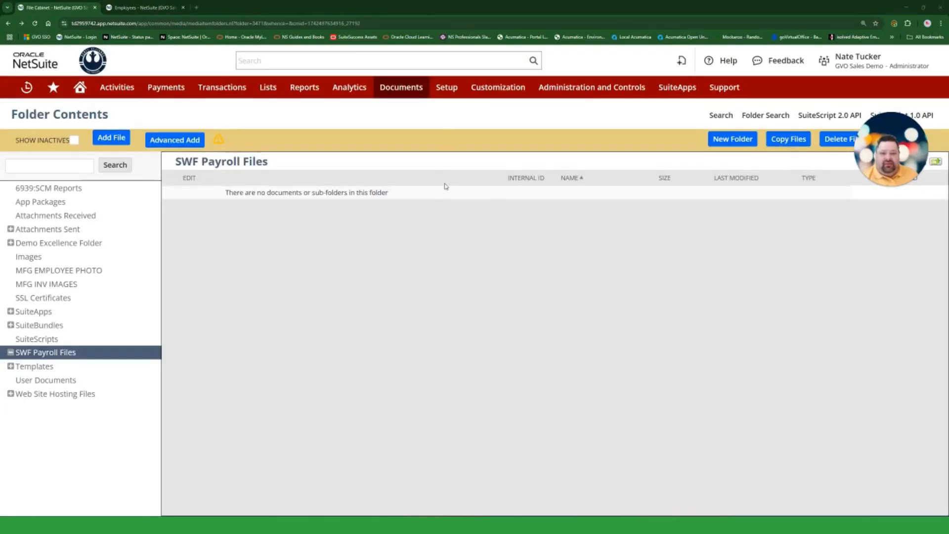
- Add the file "Demo script for NS navigation.docx" to the SWF Payroll Files folder and refresh the folder contents
click(112, 137)
drag(230, 10, 948, 89)
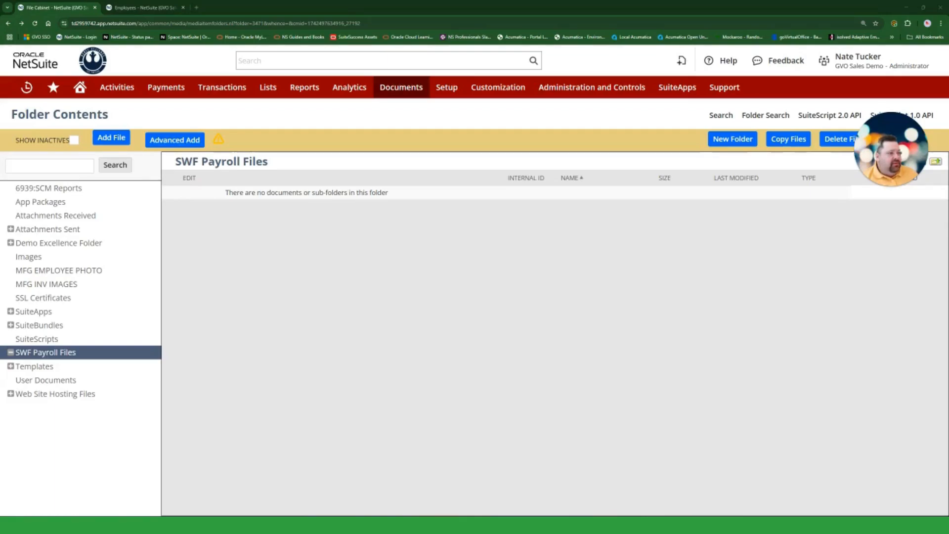
click(720, 250)
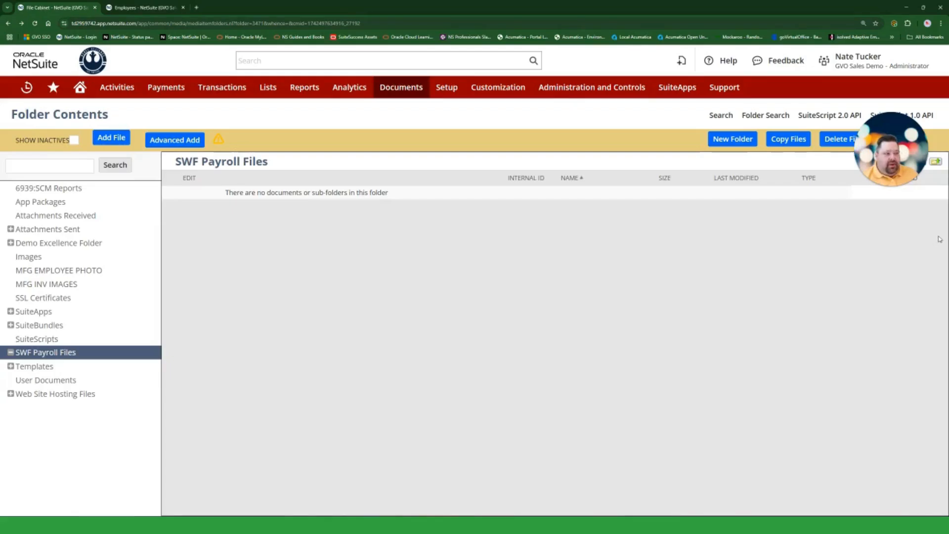
key(F5)
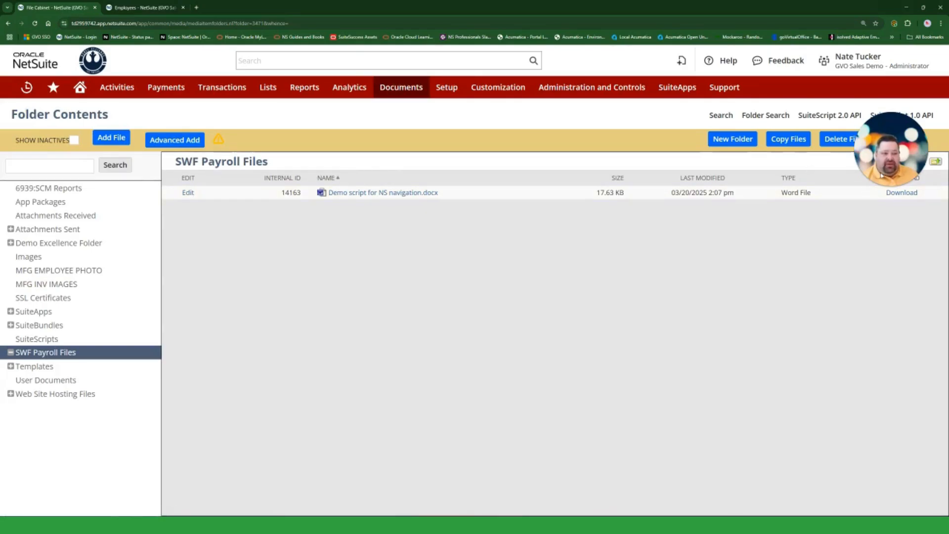
- Go up to the top-level folder list and open the SWF Payroll Files folder record to examine its group restriction
click(936, 161)
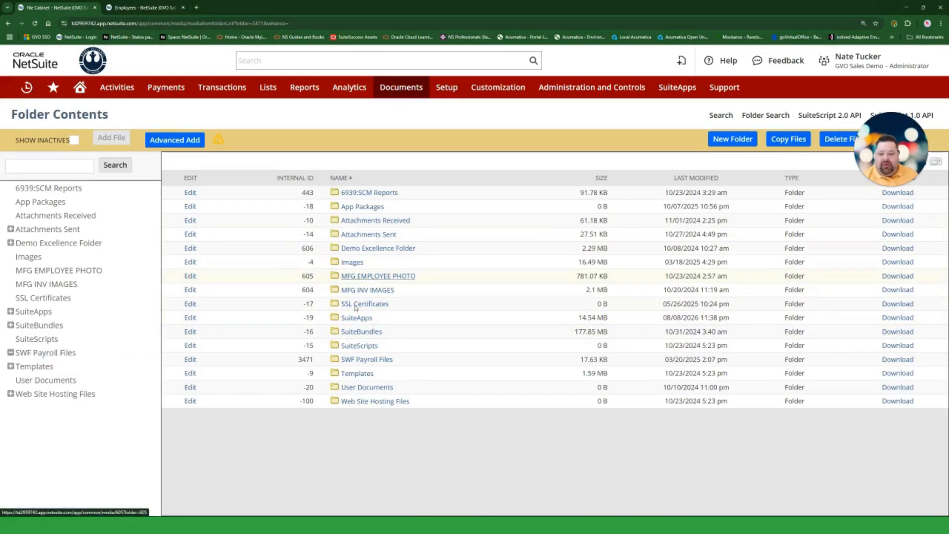
click(192, 361)
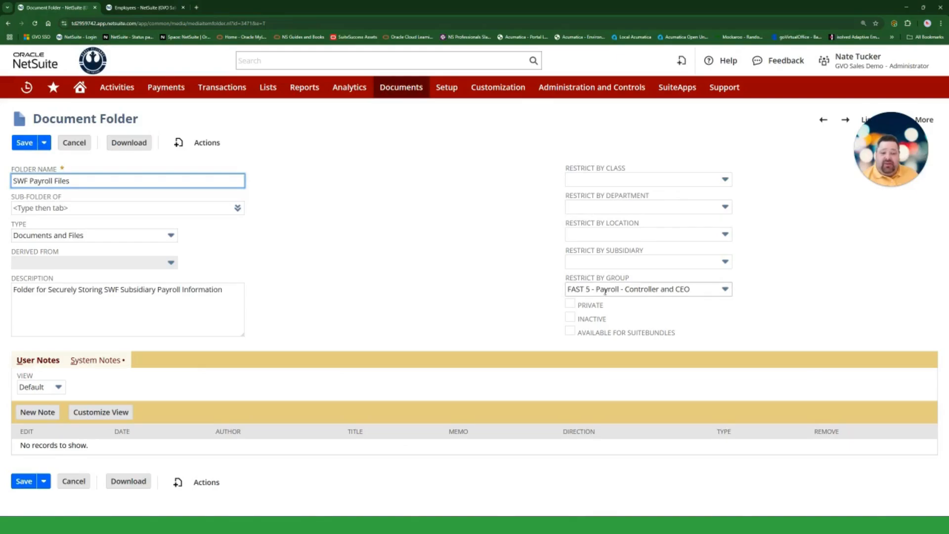
click(427, 280)
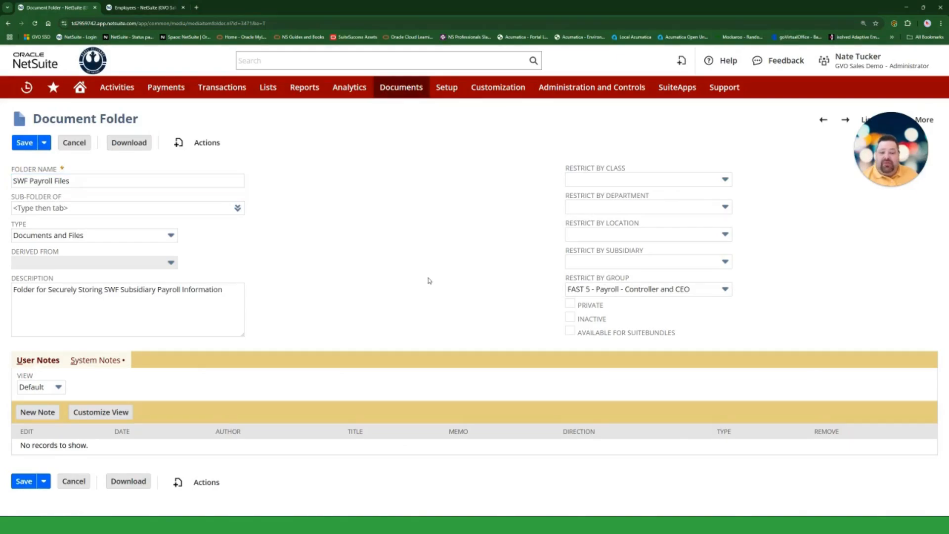